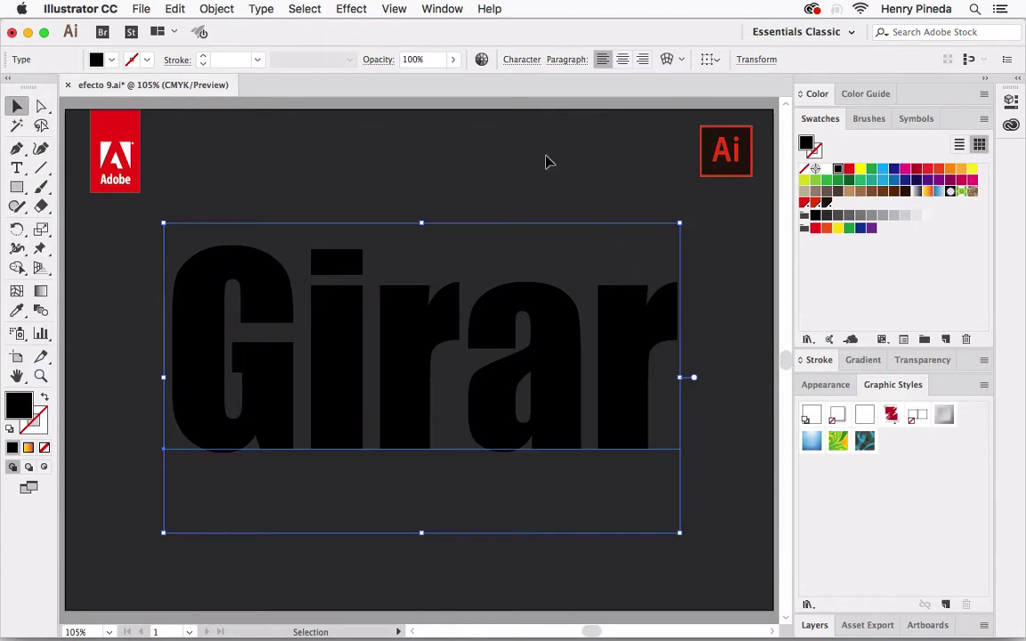
- Check the Impact 300 pt character settings, then float the Appearance panel over the canvas
click(520, 59)
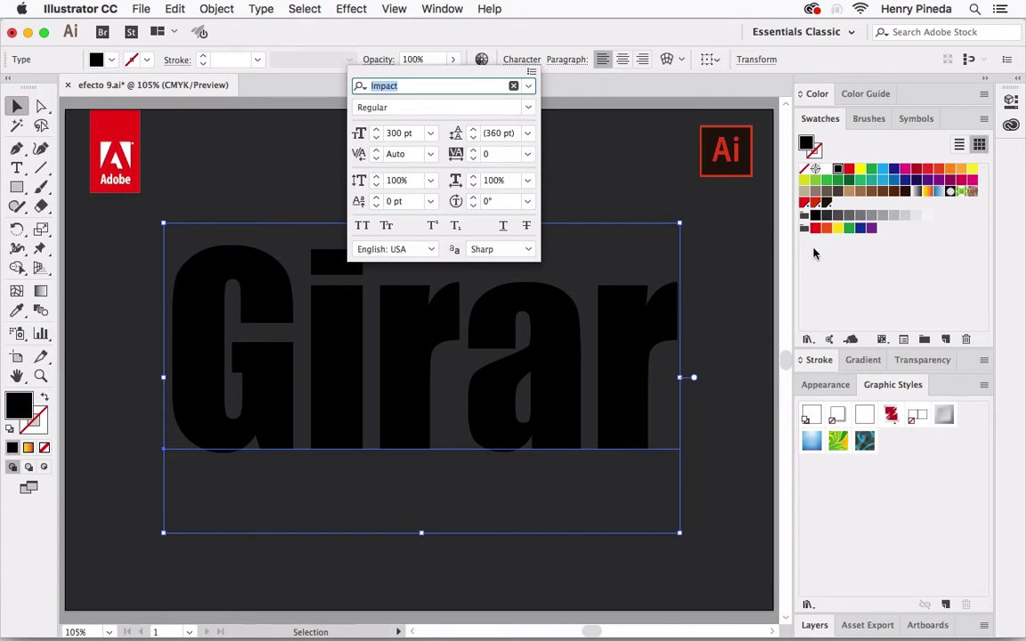
click(825, 385)
drag(828, 389, 721, 223)
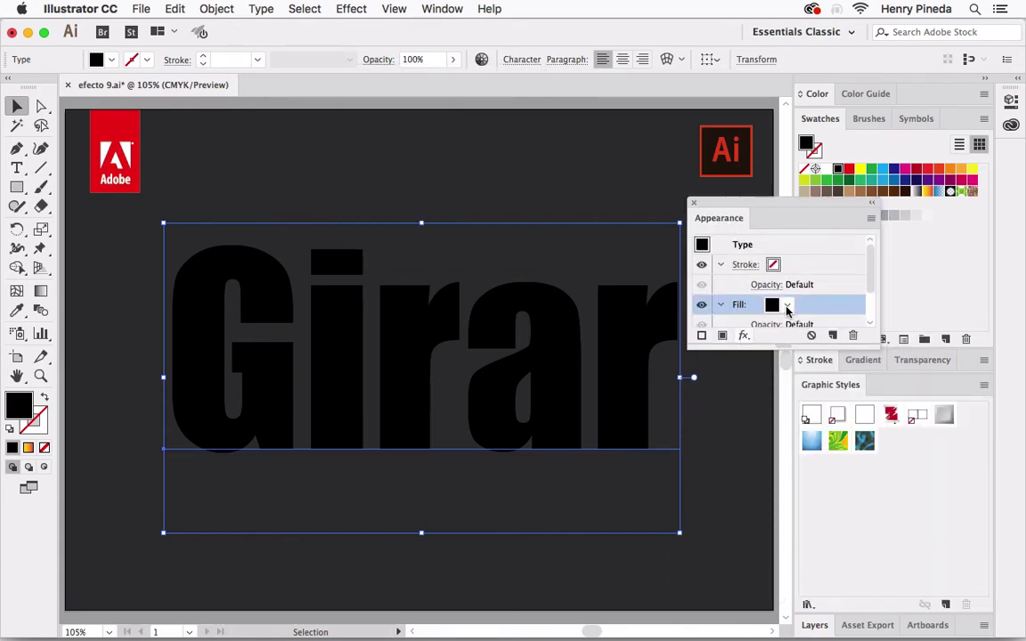
- Set the Girar text fill to dark grey
click(787, 304)
click(641, 381)
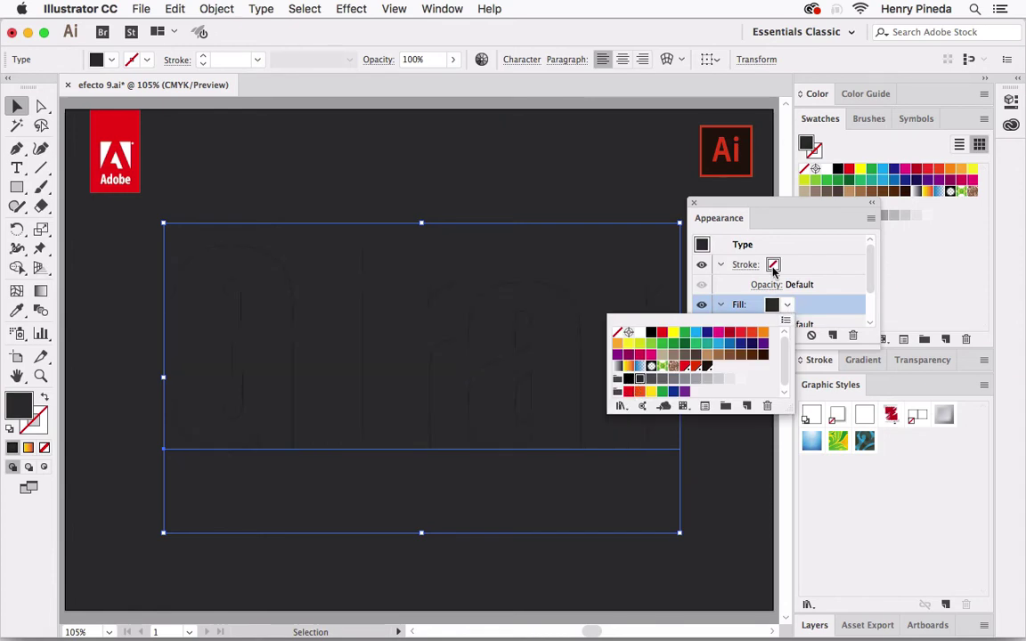
click(649, 189)
- Add a Normal outer glow at 75% opacity with 0,18 cm blur to the grey fill
drag(779, 346, 774, 458)
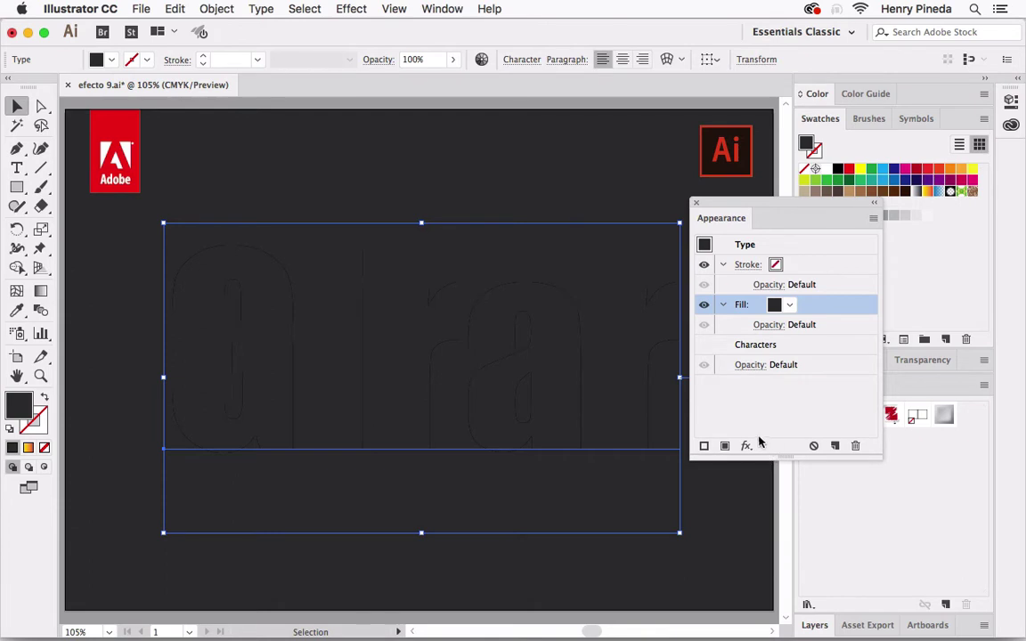
click(747, 446)
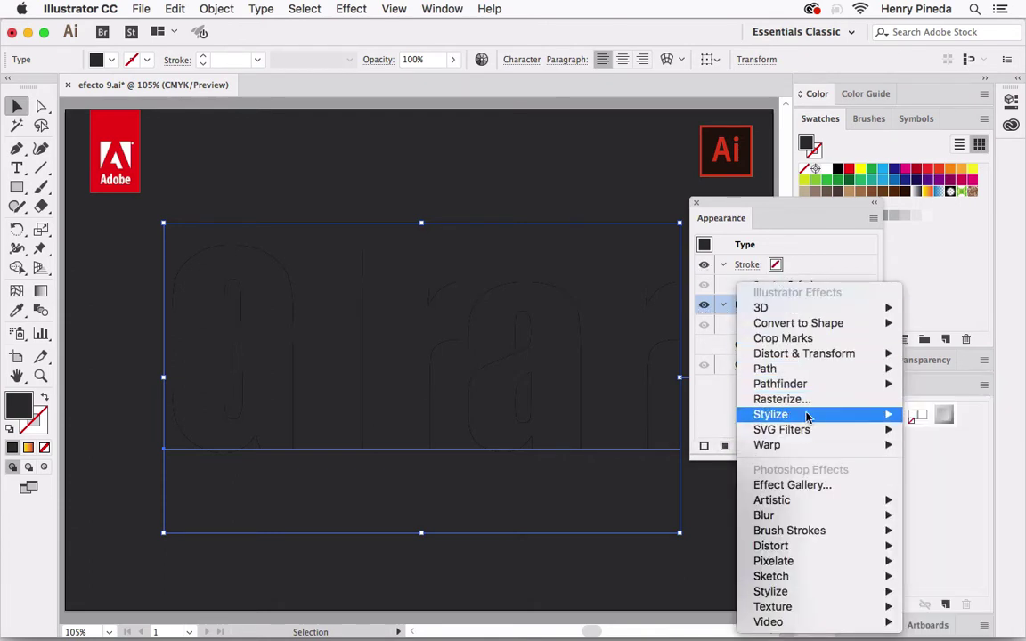
mouse_move(771, 414)
click(692, 461)
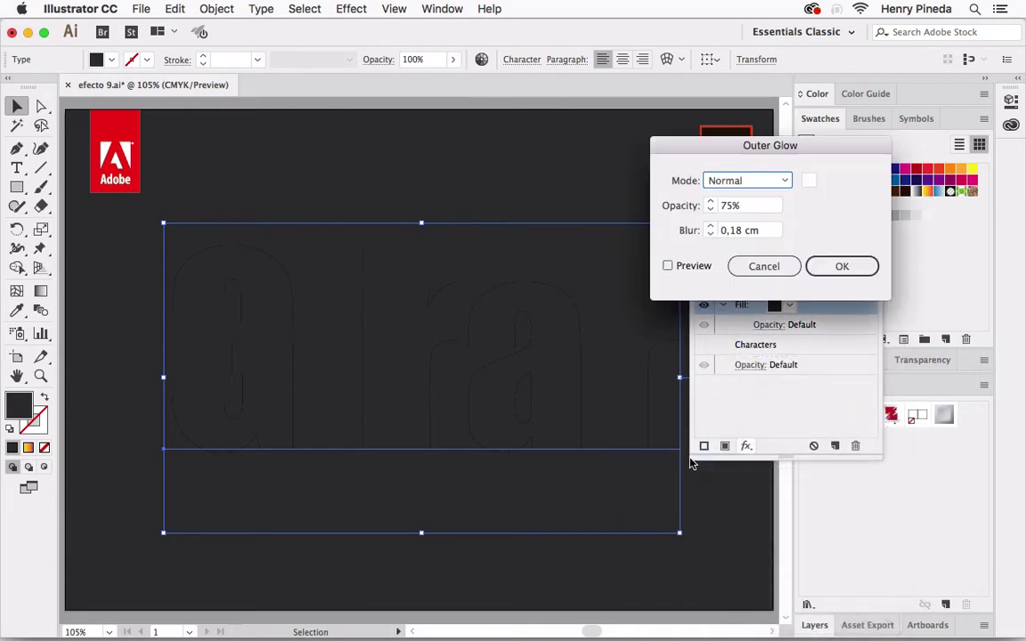
click(668, 265)
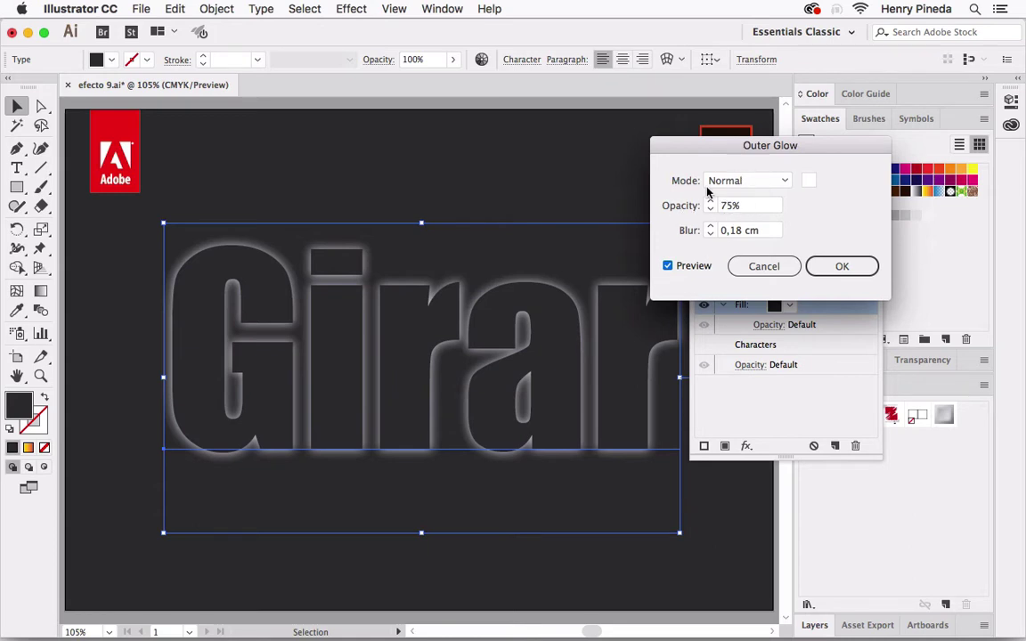
click(841, 265)
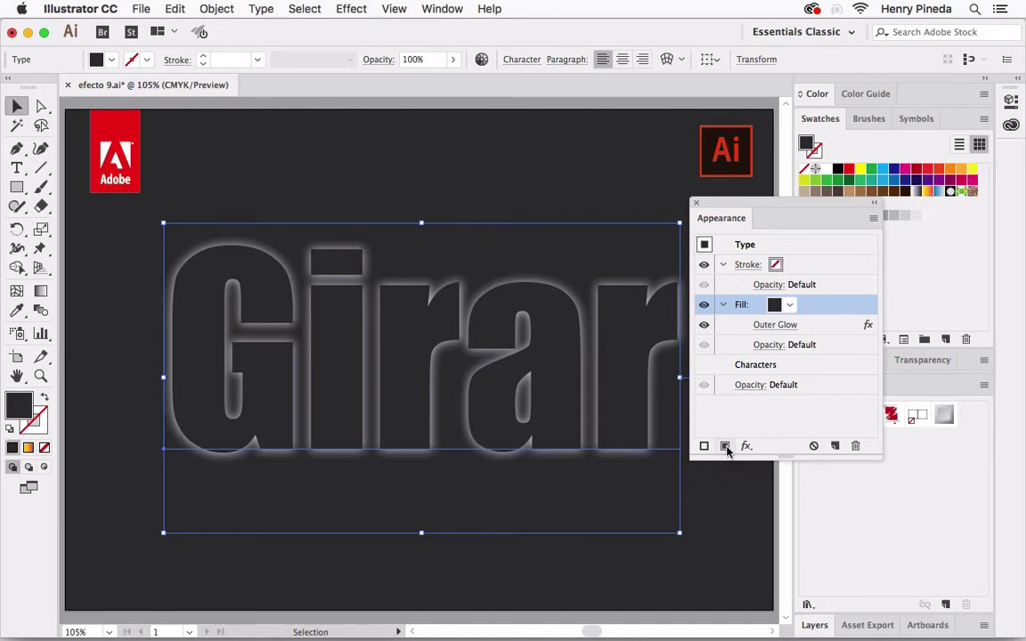
- Add a second fill using the yellow-orange gradient swatch
click(725, 446)
click(789, 307)
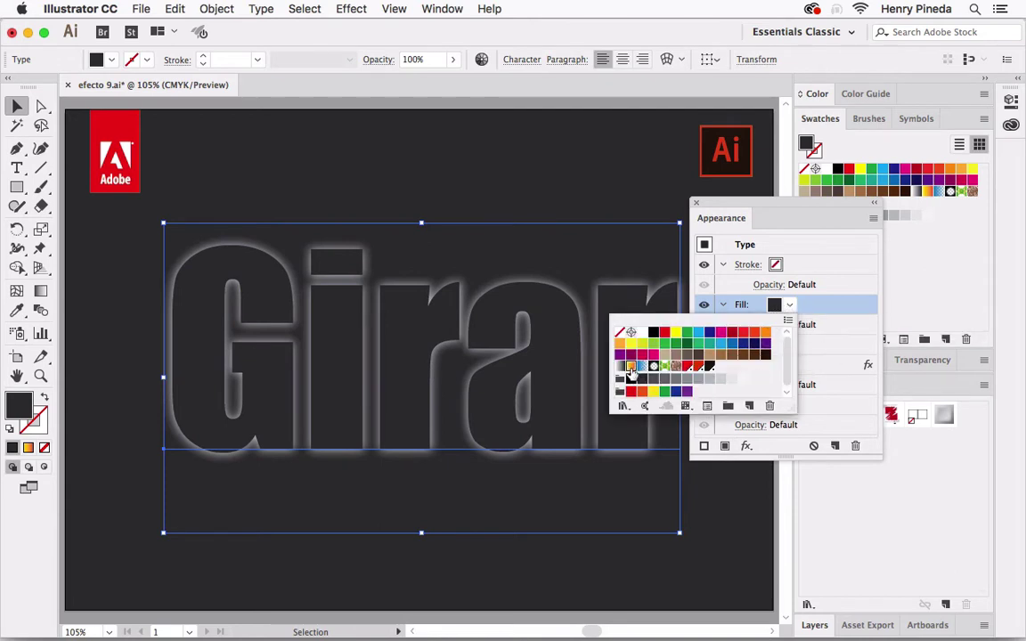
click(630, 367)
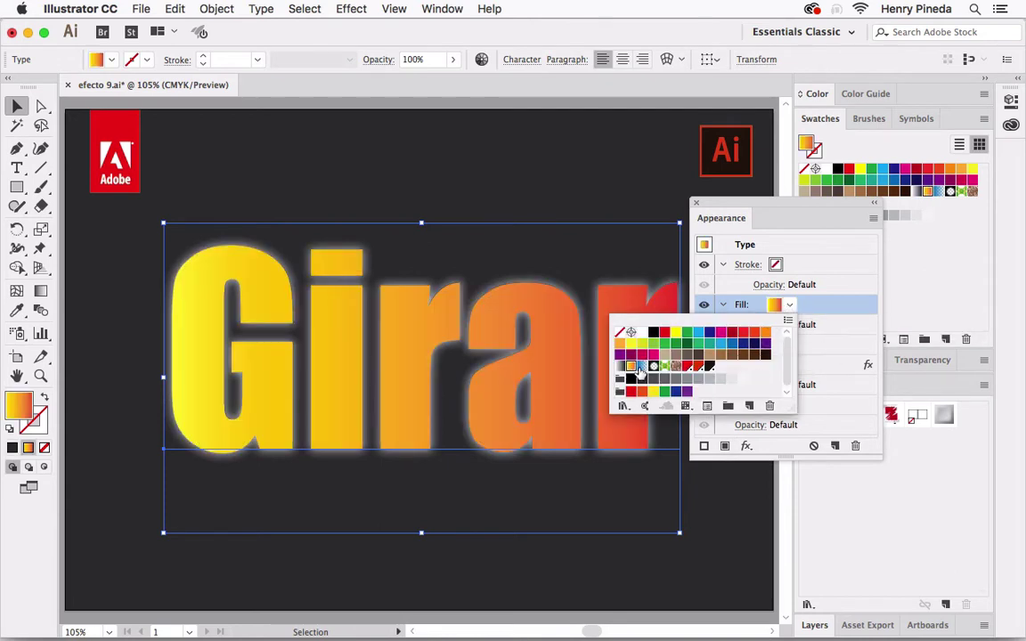
click(738, 204)
drag(790, 207, 679, 160)
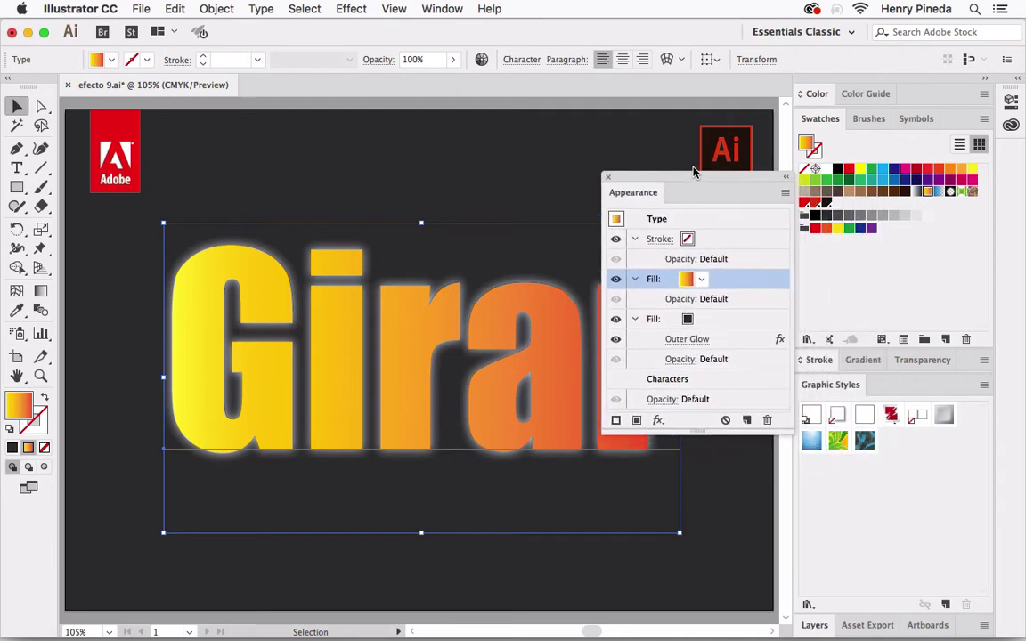
- Set the gradient angle to -90° so it runs yellow to red top-to-bottom
click(863, 360)
click(921, 406)
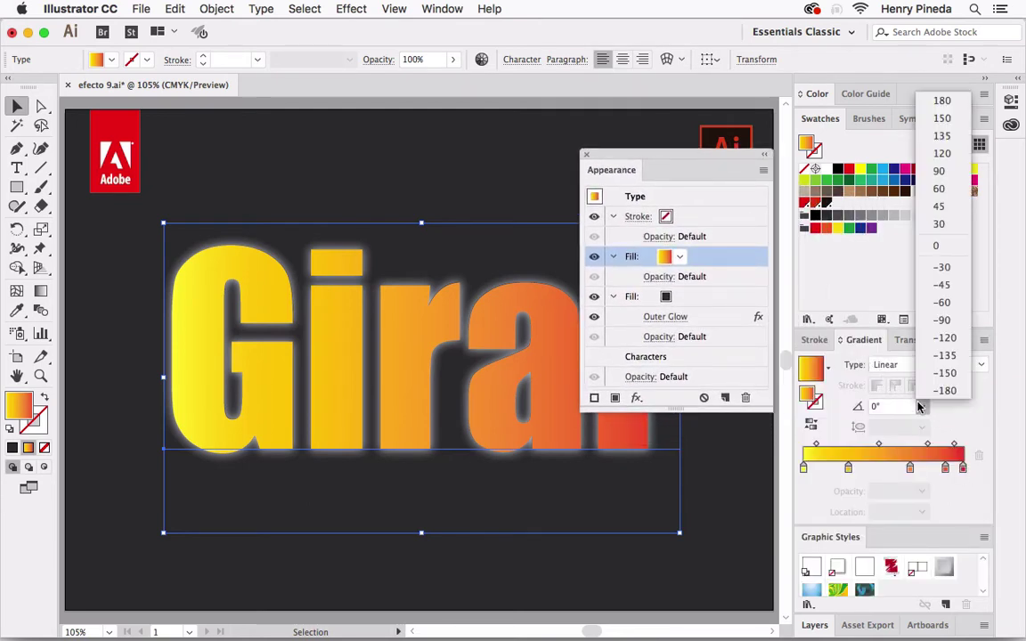
click(941, 320)
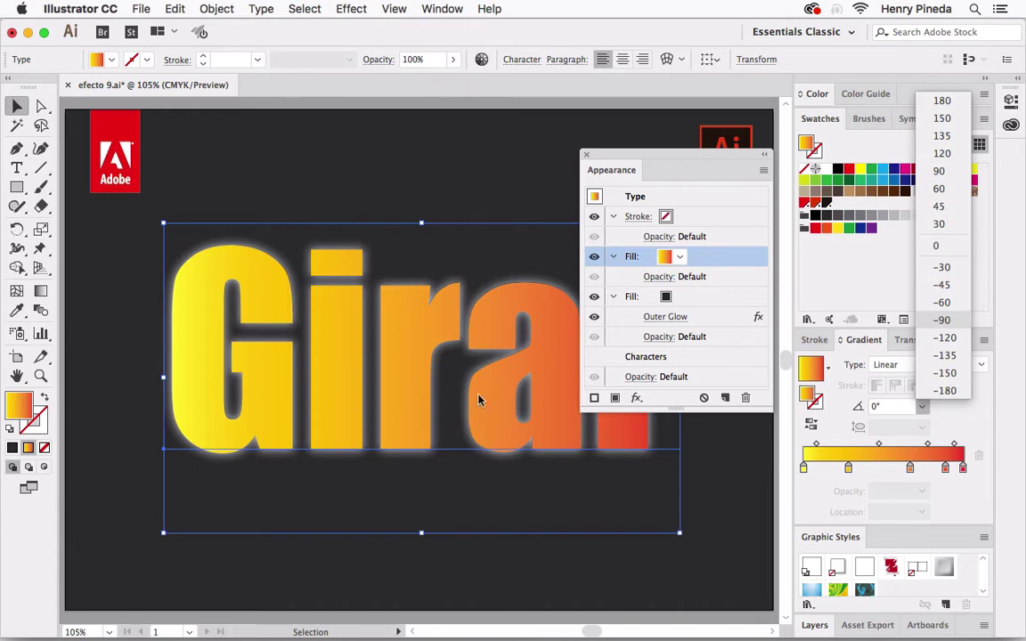
drag(609, 157, 716, 189)
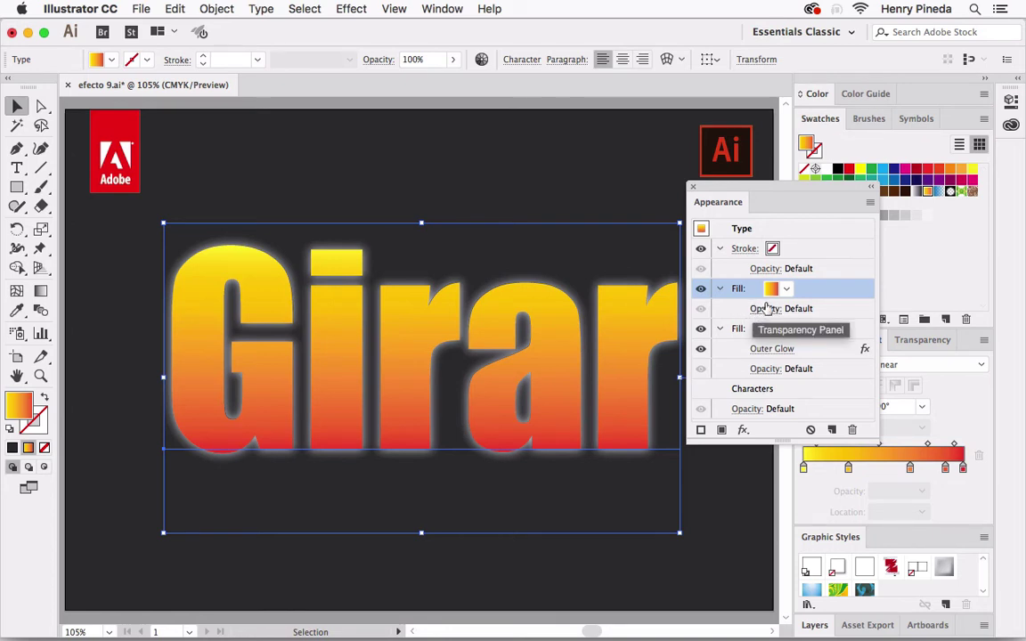
- Apply Scribble to the gradient fill: 60° angle, -16 mm path overlap, 0,35 mm stroke width
click(743, 430)
mouse_move(767, 414)
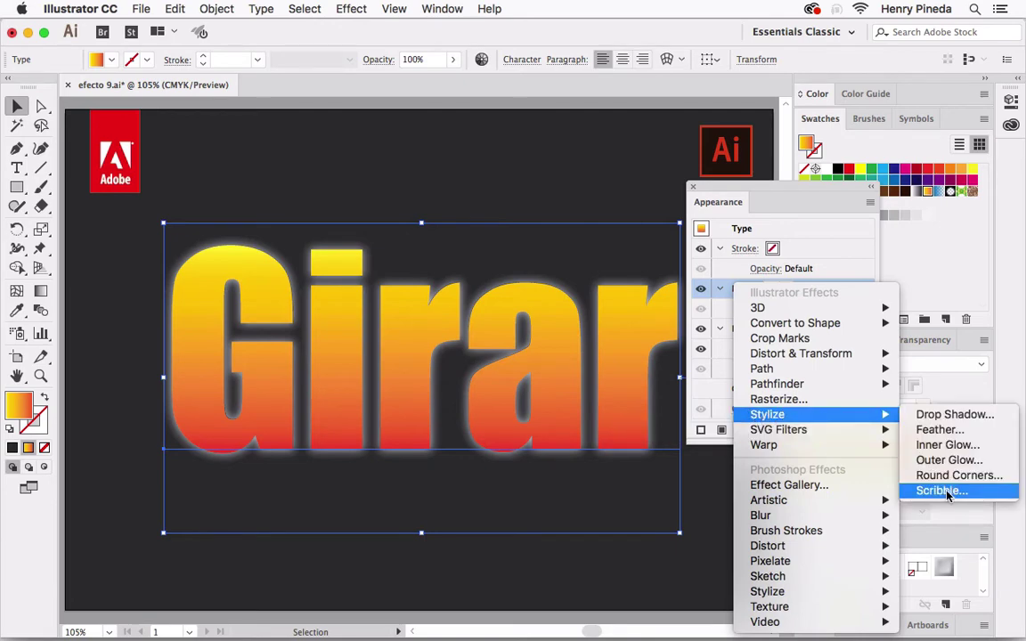
click(947, 492)
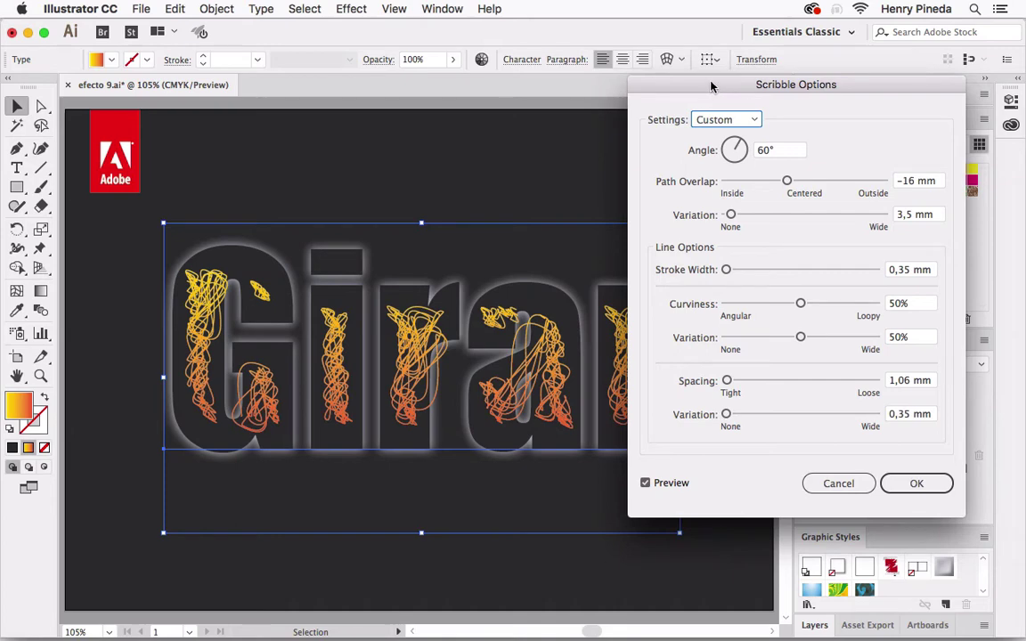
drag(677, 86, 666, 87)
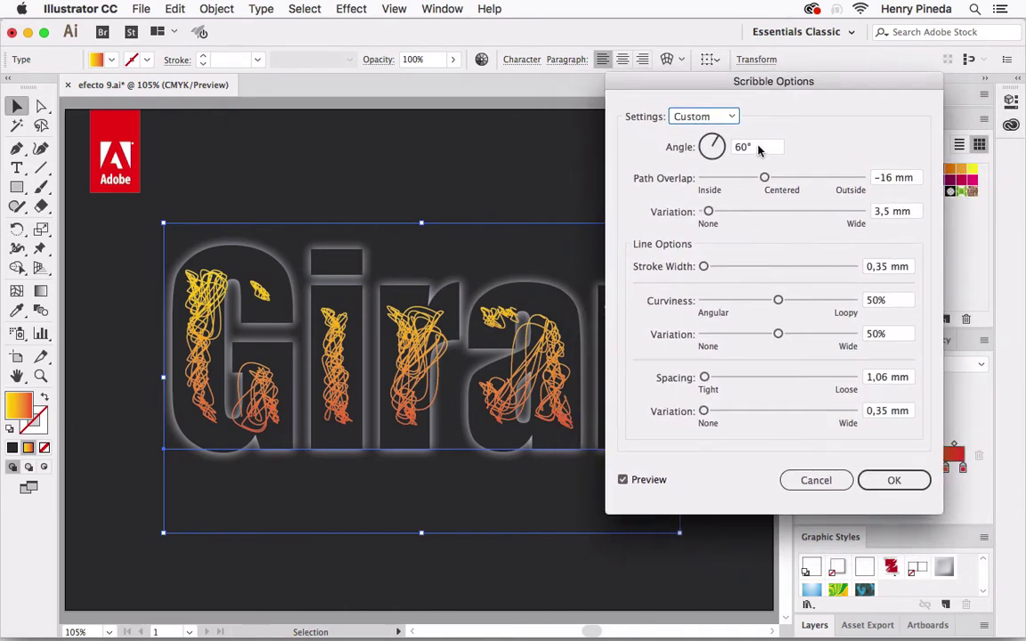
click(758, 150)
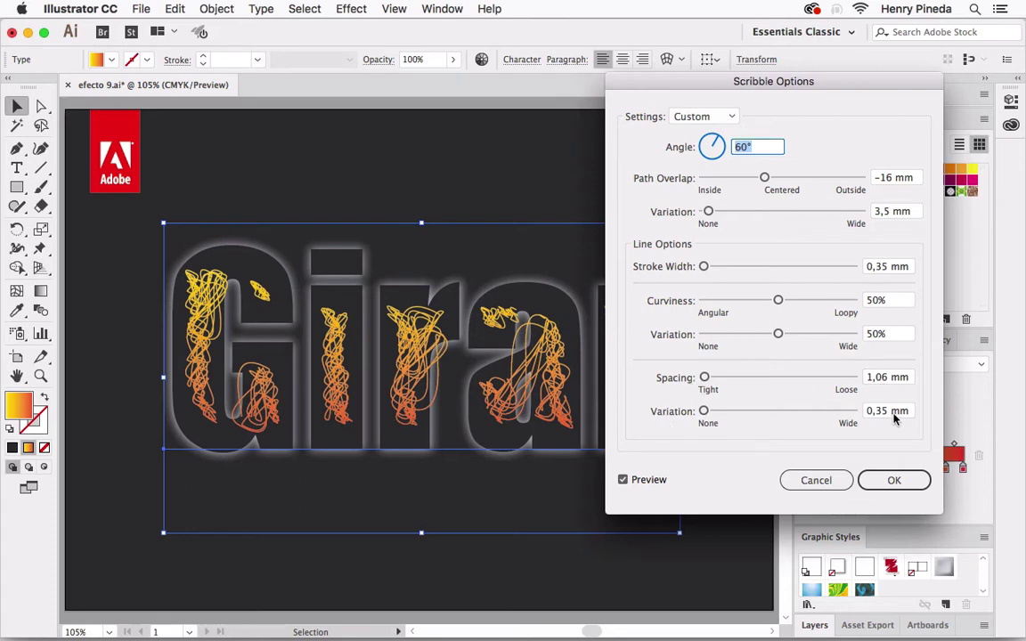
drag(648, 82, 633, 83)
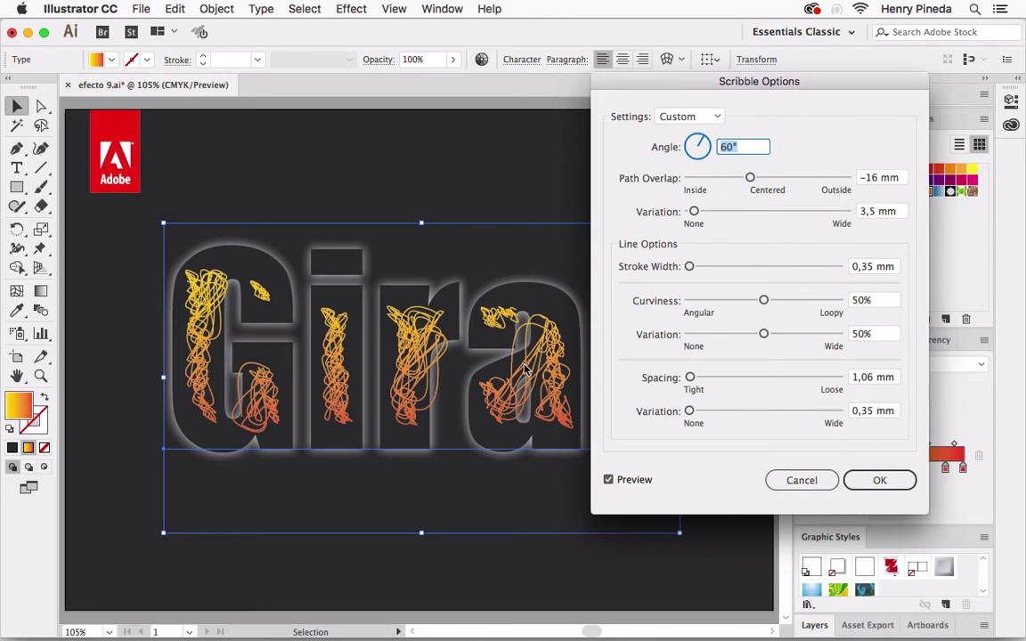
click(868, 481)
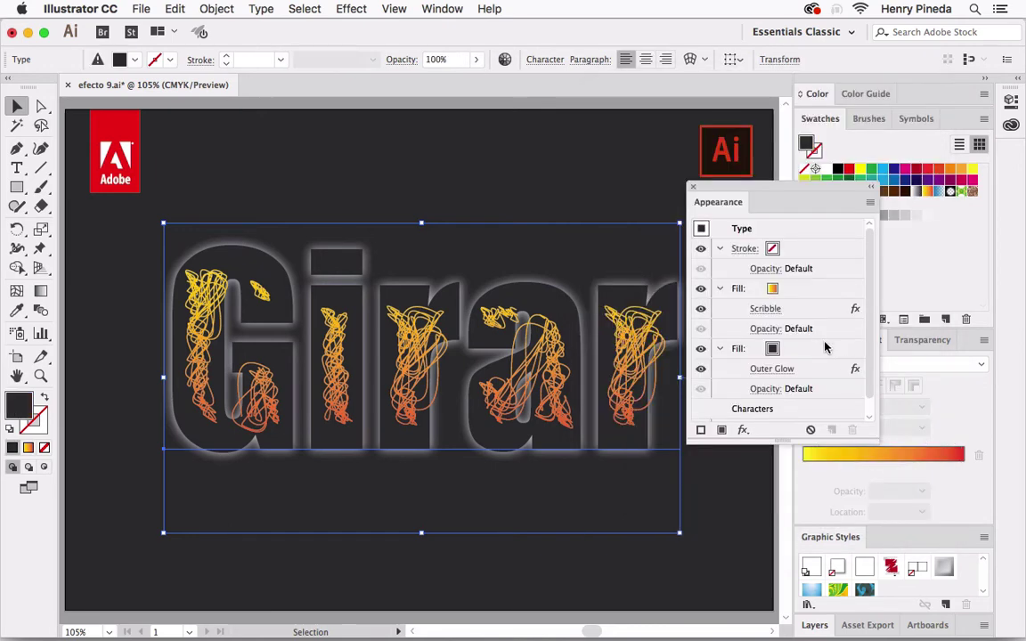
- Stack another gradient fill above the scribbled gradient fill in the Appearance panel
drag(786, 439, 786, 512)
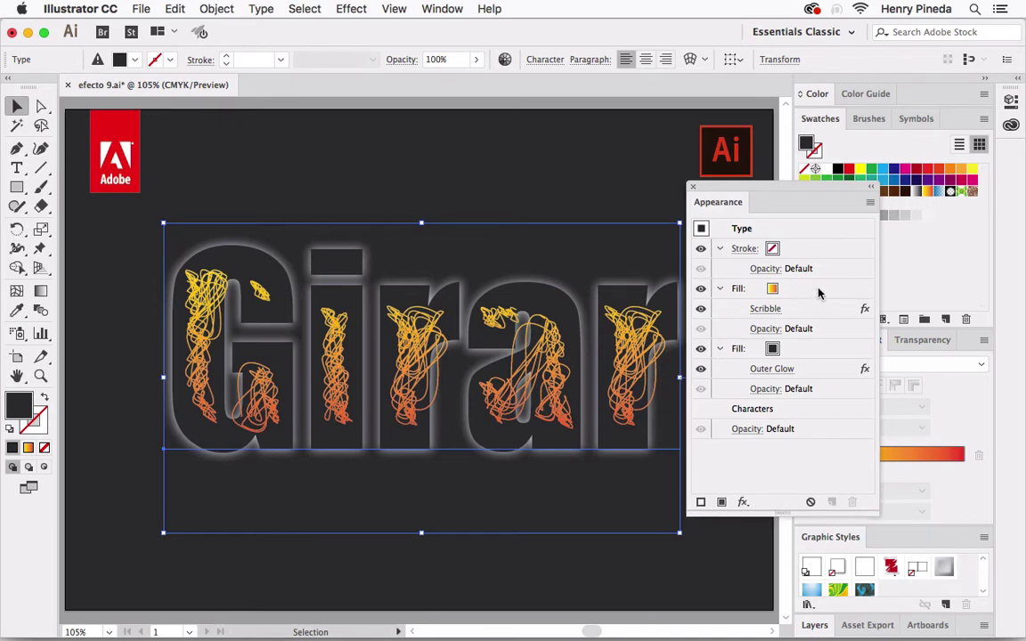
click(769, 289)
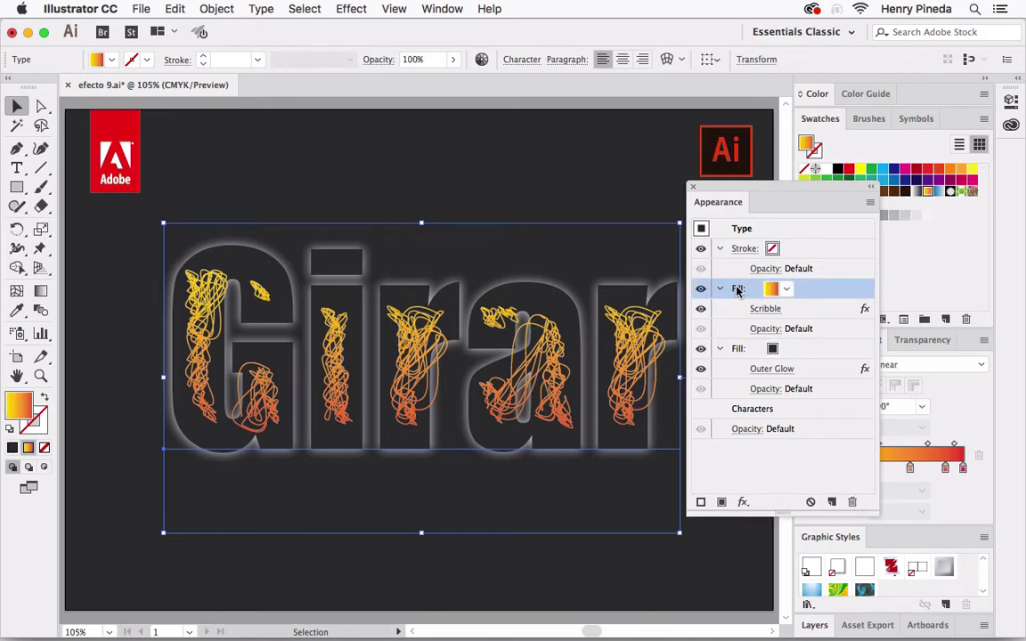
click(722, 503)
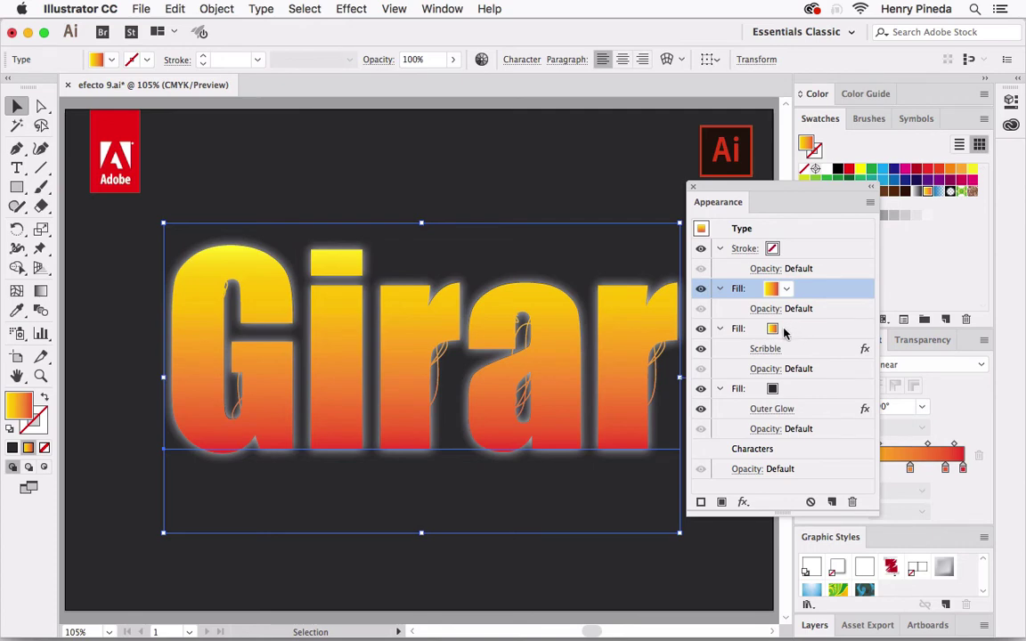
key(a)
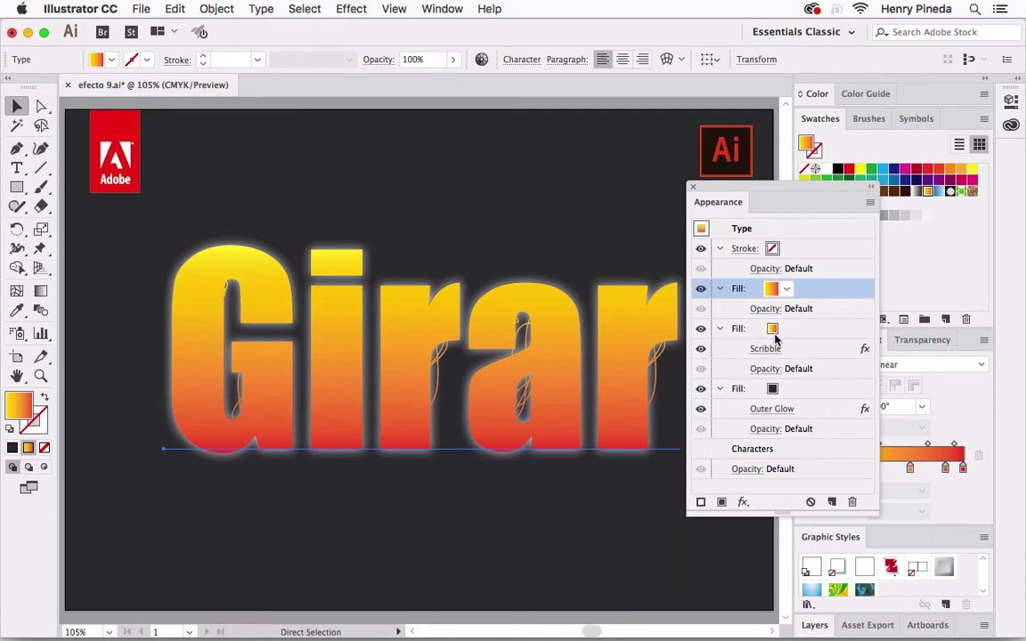
key(ctrl+z)
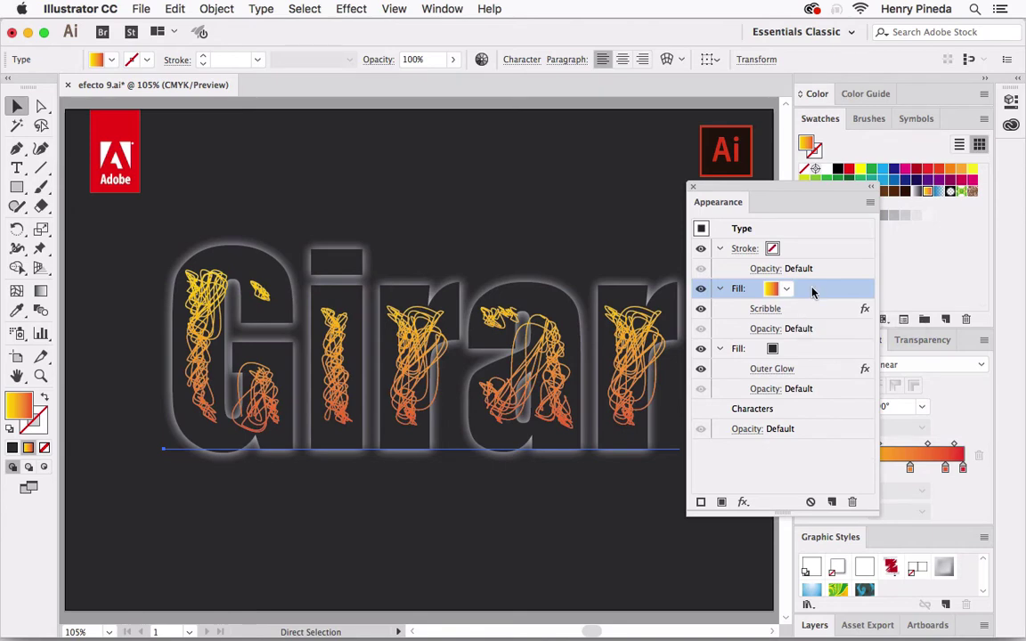
- Give the scribble fill a Multiply 100% drop shadow with 0,25 cm offsets and 0,1 cm blur
click(743, 502)
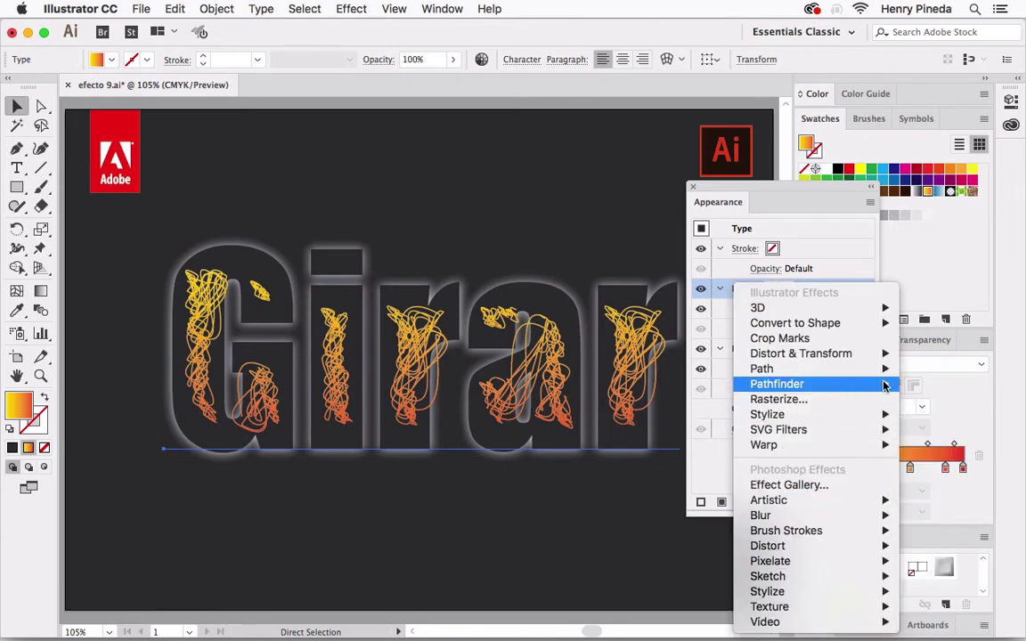
mouse_move(768, 414)
click(949, 414)
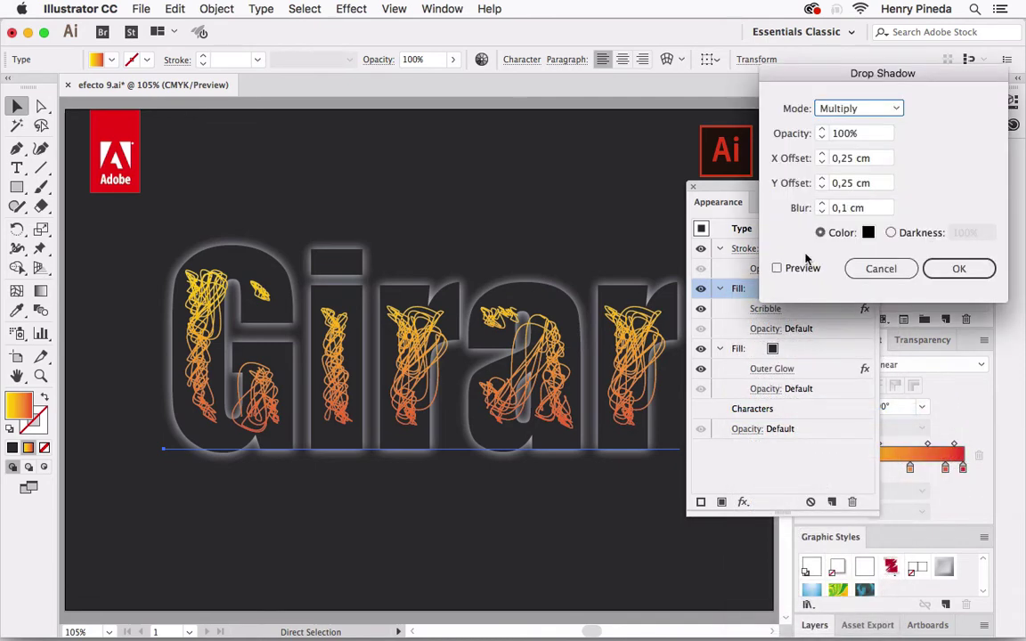
click(792, 271)
click(794, 271)
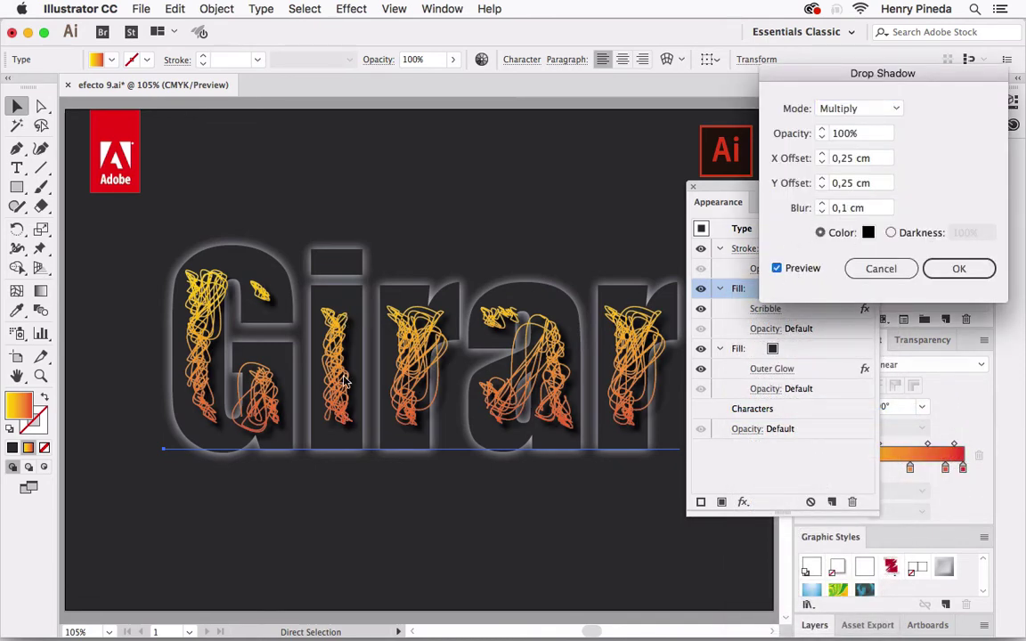
click(957, 269)
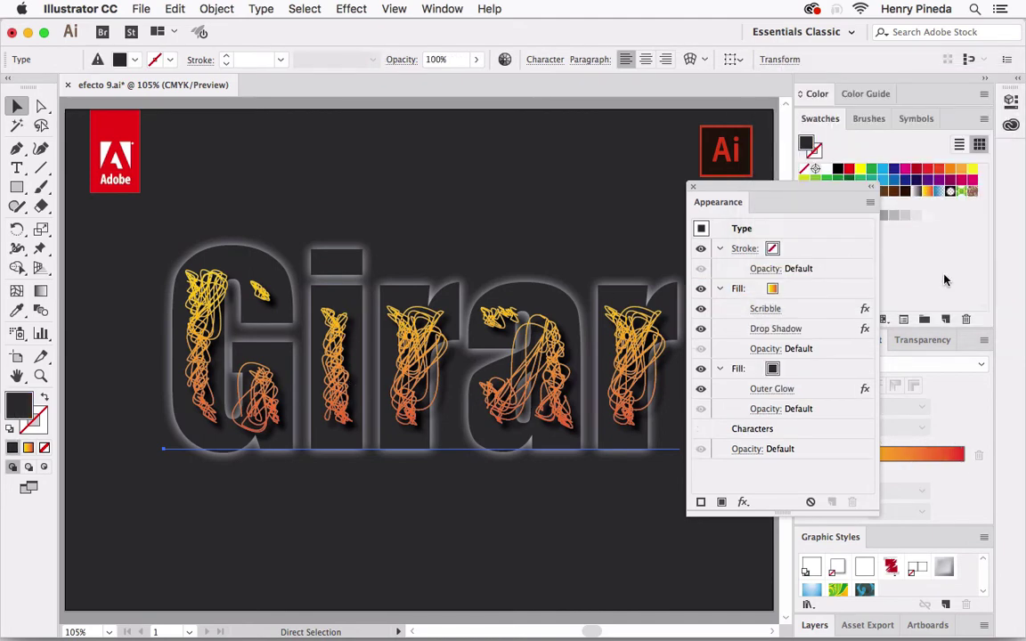
- Duplicate the scribbled gradient fill, including its drop shadow, via the Appearance panel menu
click(753, 290)
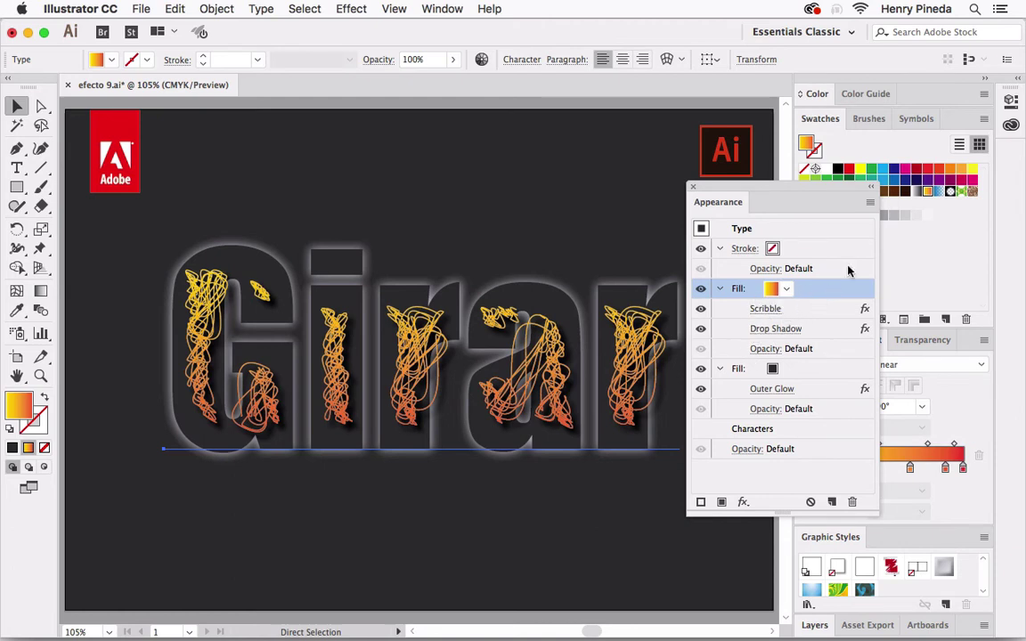
click(869, 202)
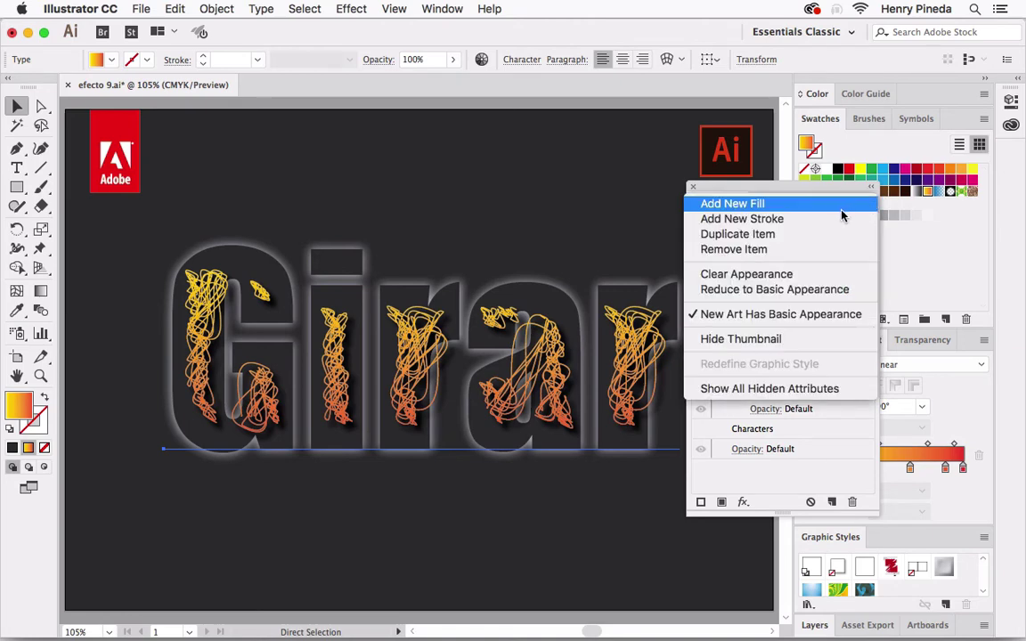
click(818, 236)
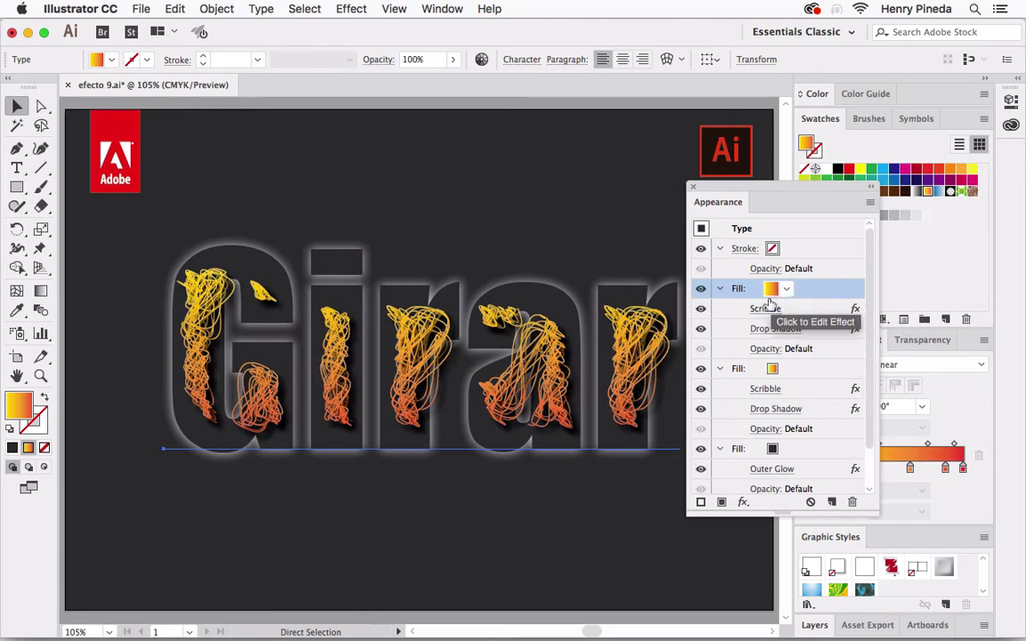
- Make the top duplicated scribble fill white
key(v)
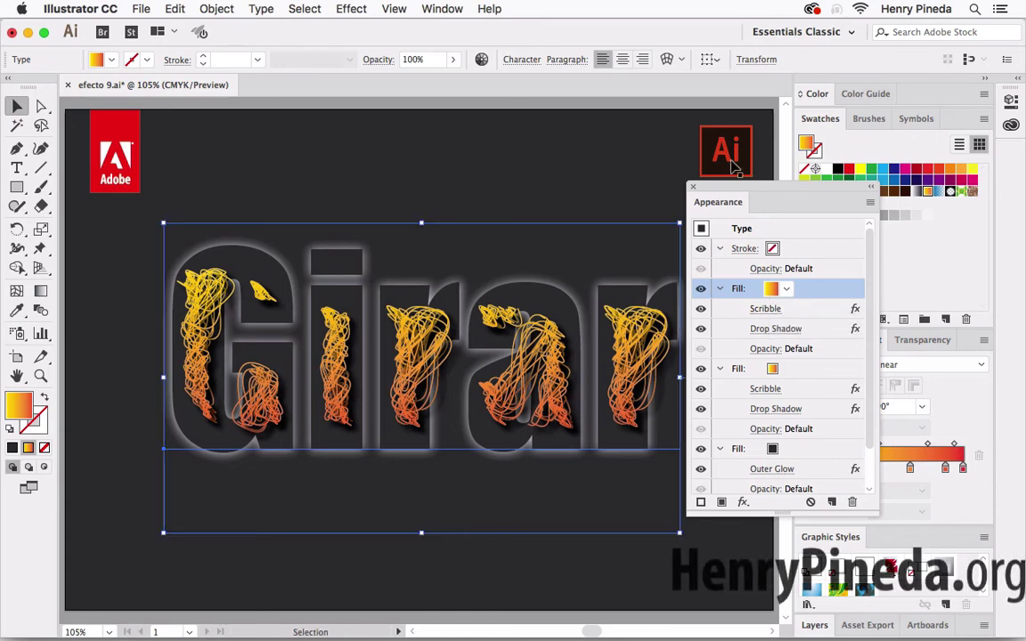
click(787, 289)
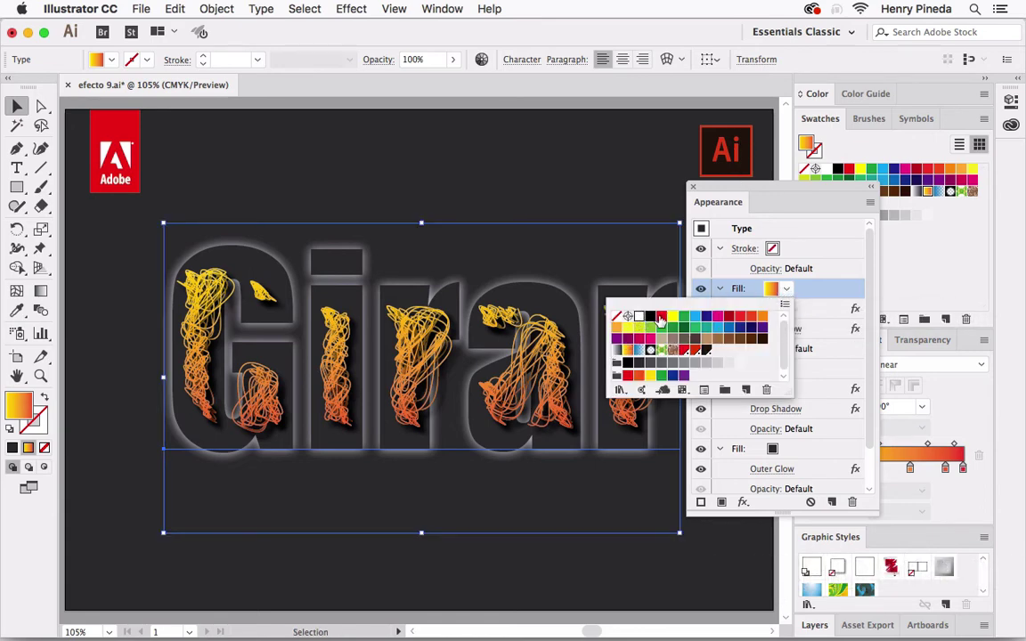
click(639, 317)
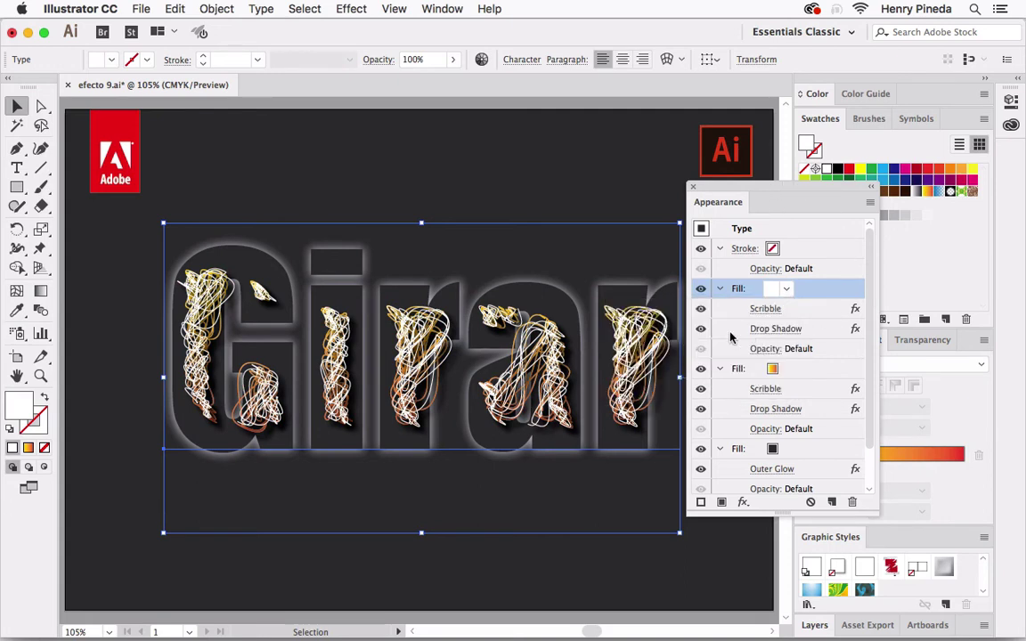
- Remove the drop shadow from the white scribble fill
click(699, 331)
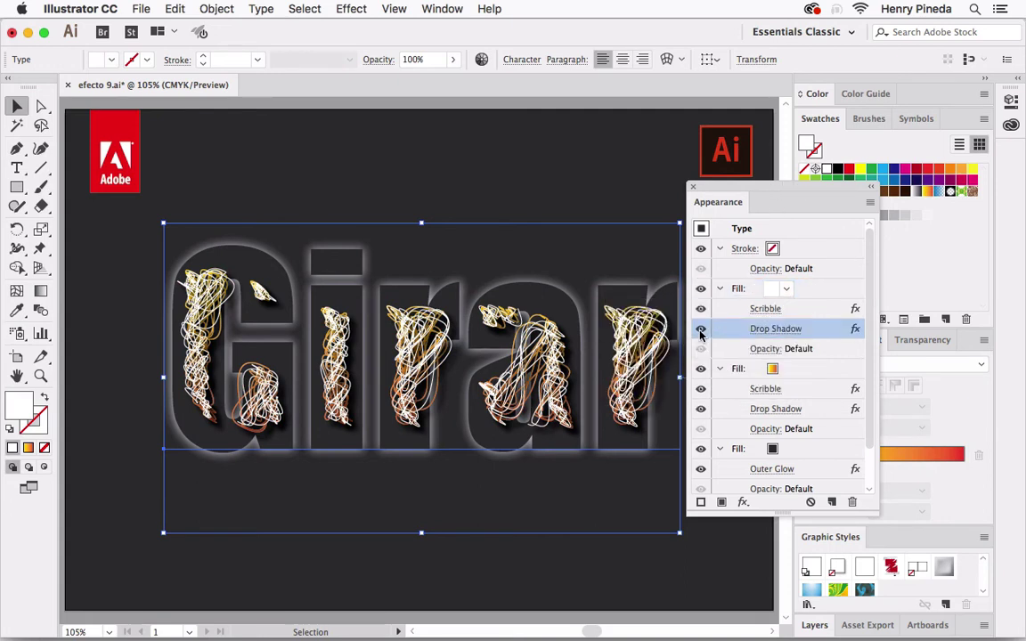
click(700, 331)
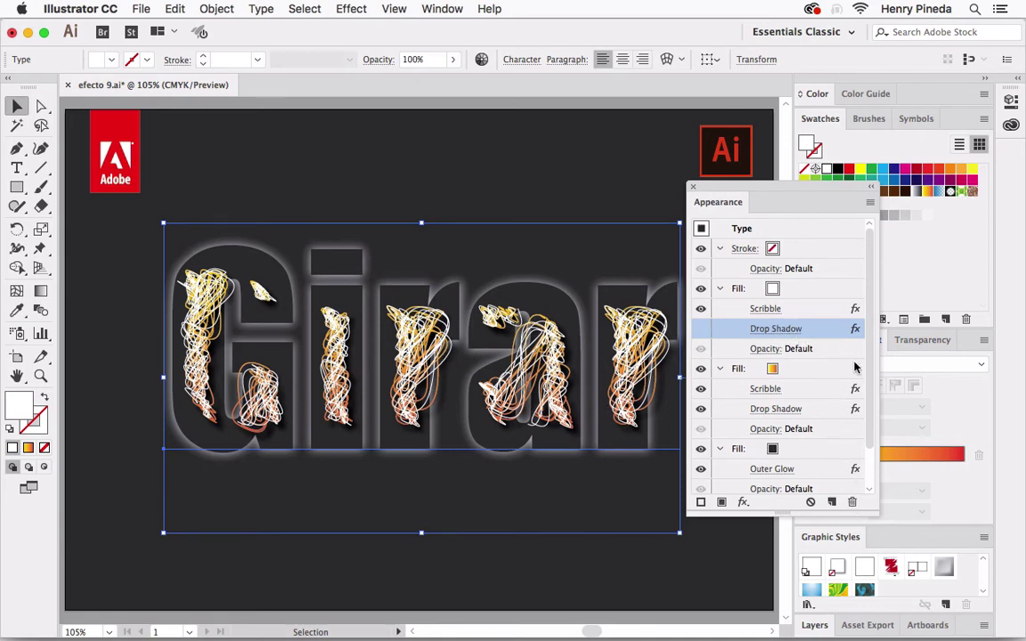
click(852, 502)
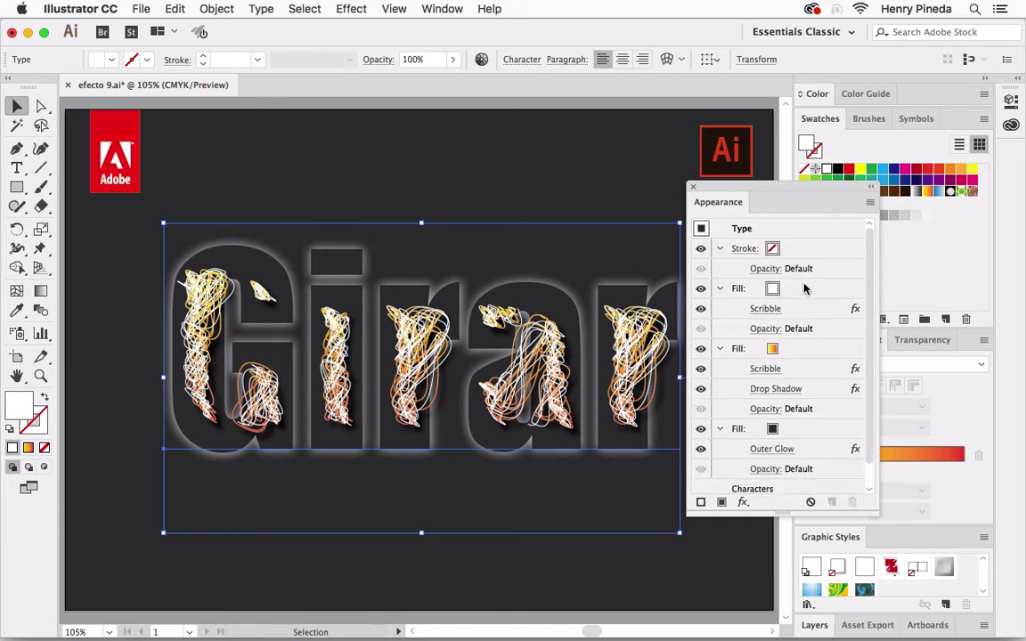
- Change the white fill's Scribble path overlap from -16 mm to -13 mm
click(735, 287)
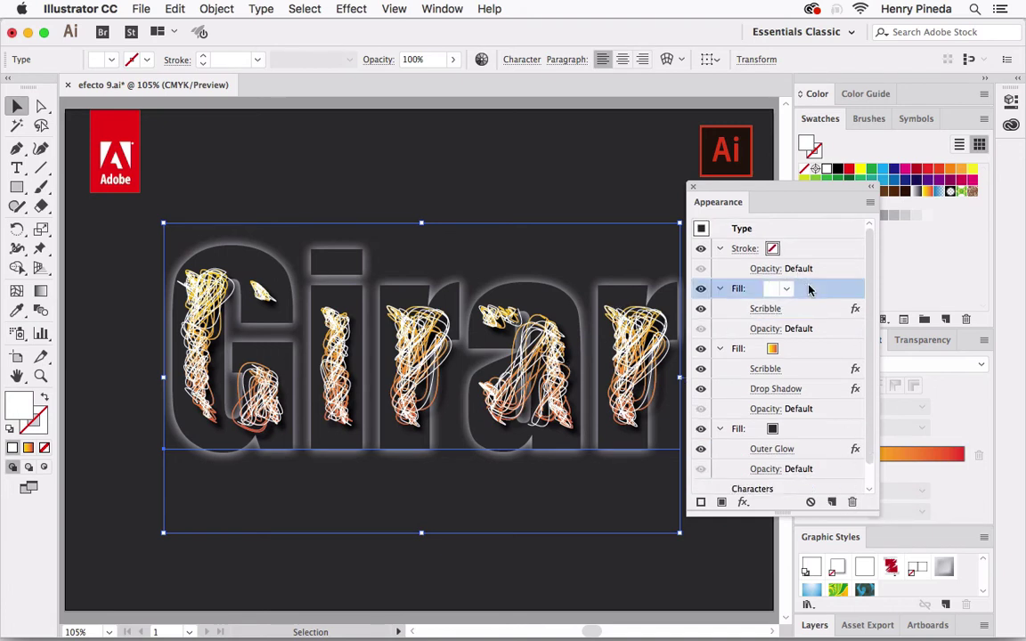
click(768, 309)
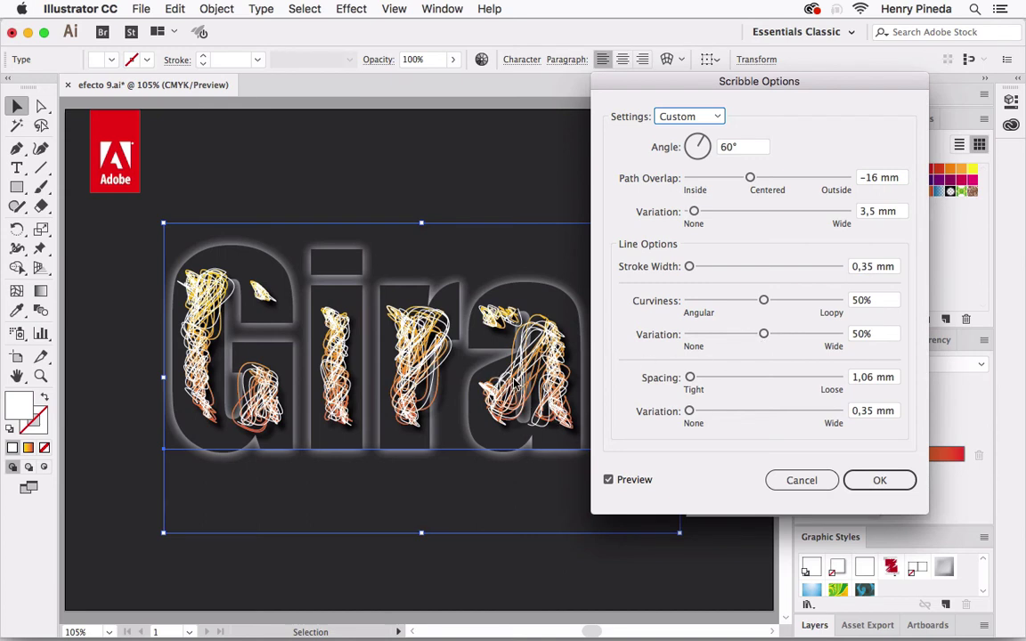
double_click(876, 177)
text(13)
key(Tab)
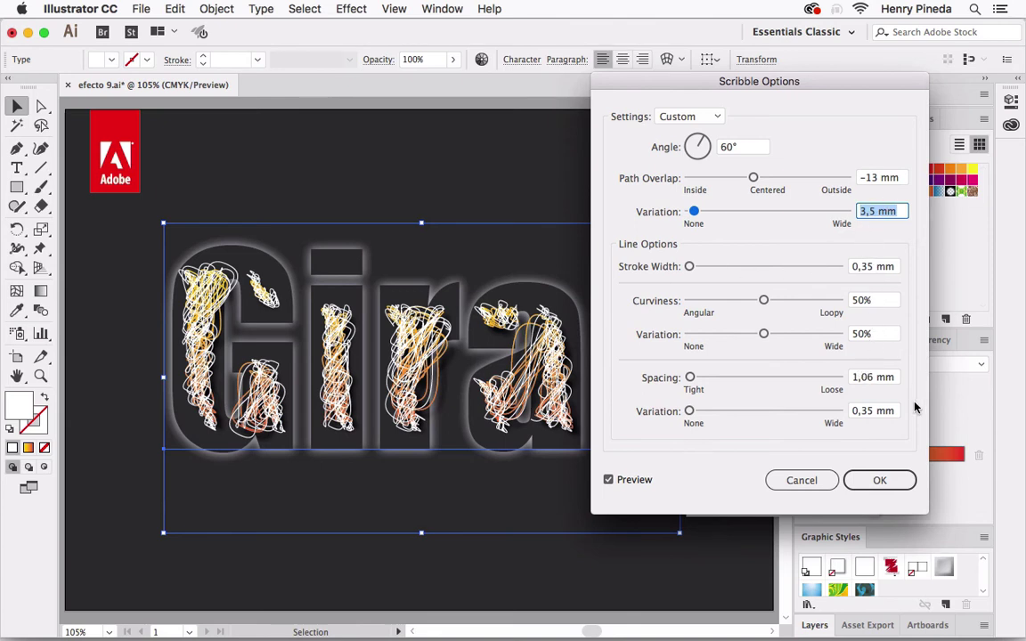
click(880, 482)
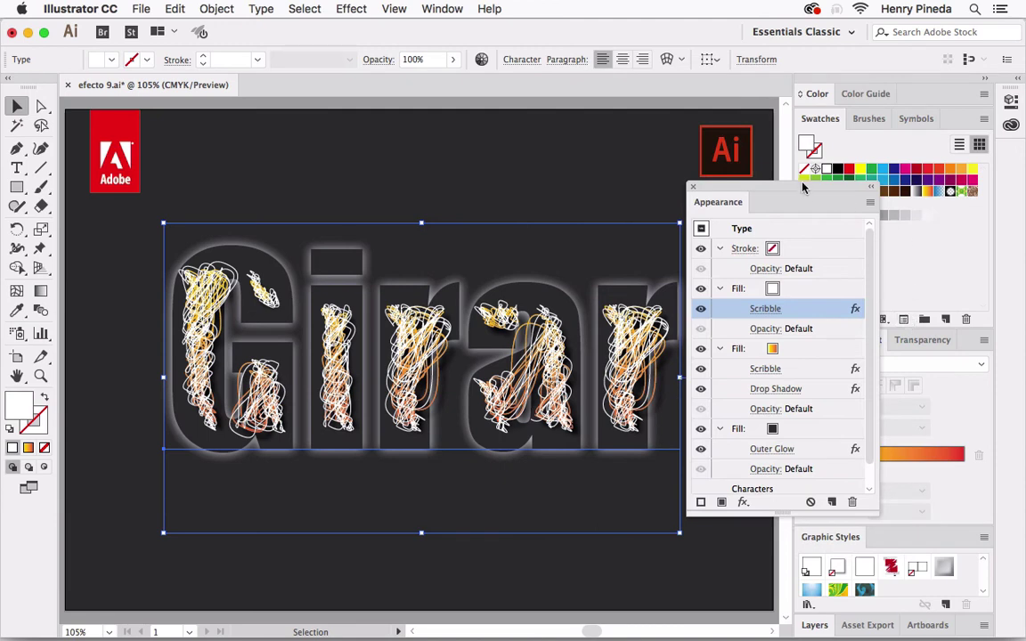
- Set the white scribble fill's opacity to 50%
drag(803, 186, 703, 65)
click(904, 340)
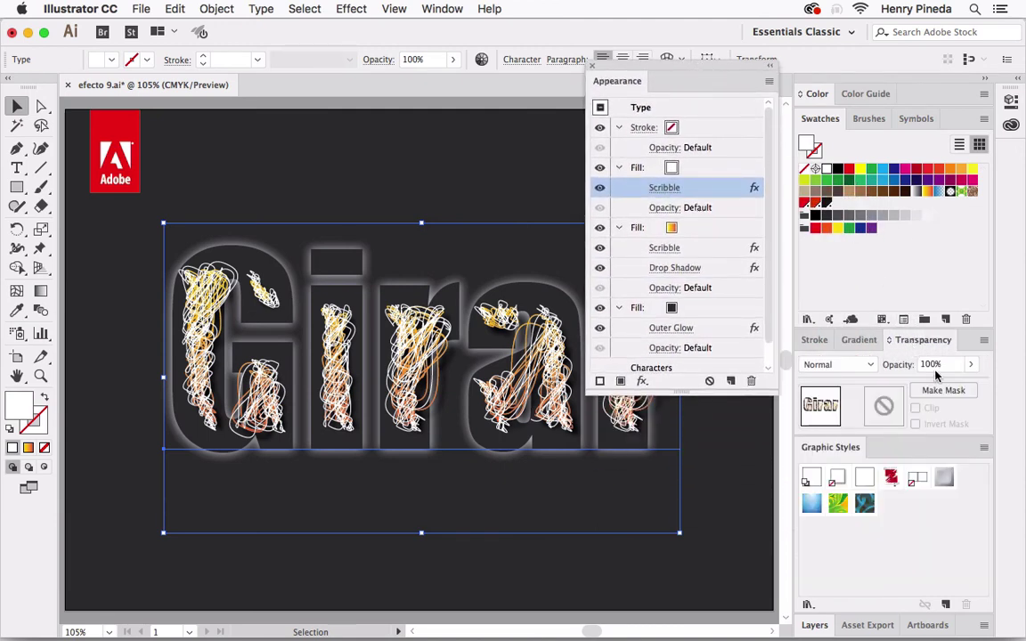
click(933, 365)
text(5)
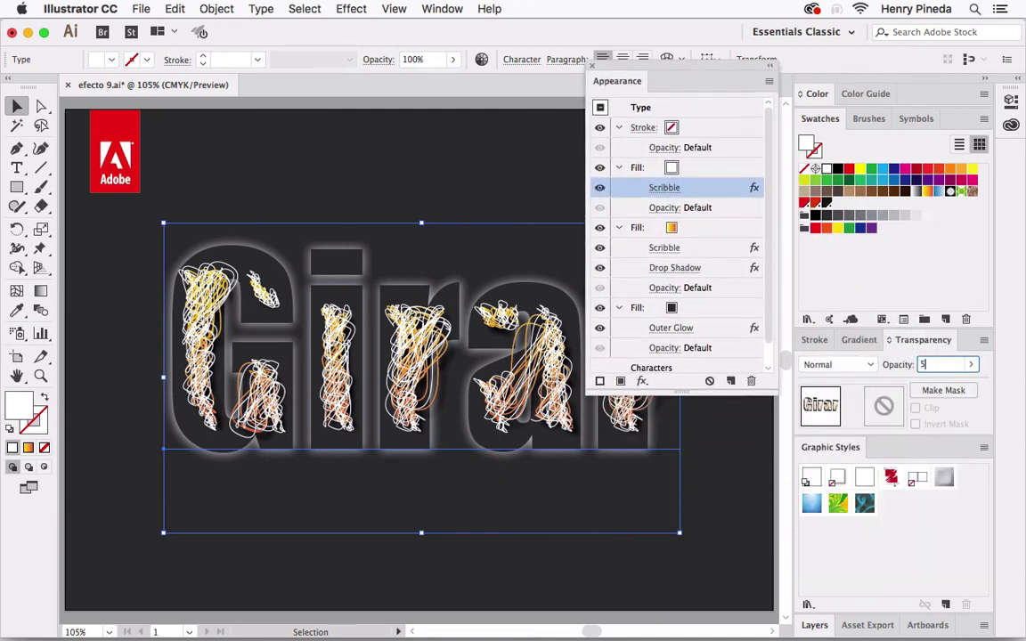
text(0)
key(Return)
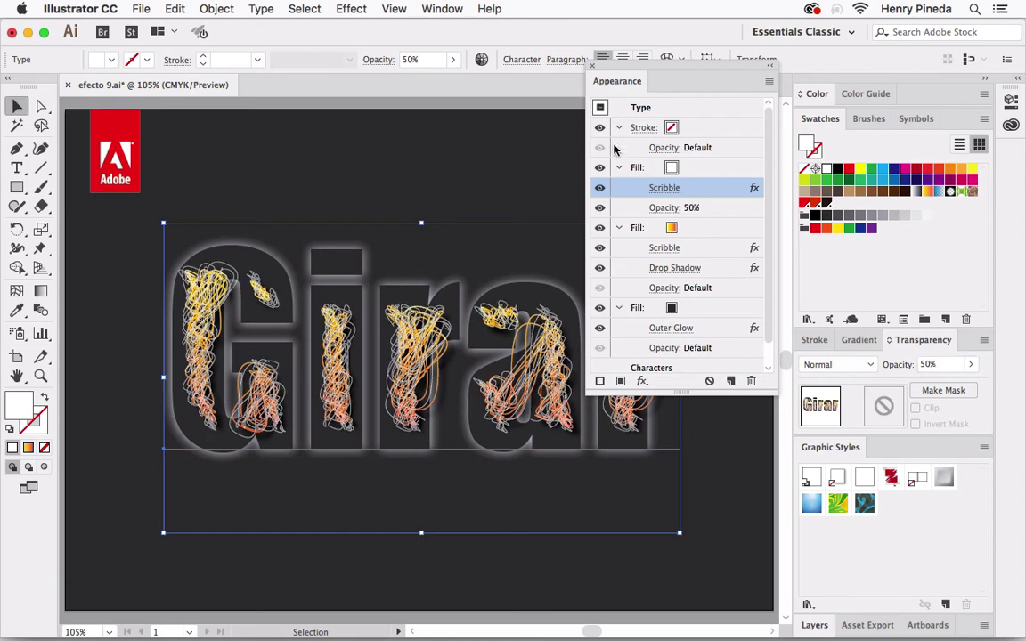
drag(617, 67, 703, 196)
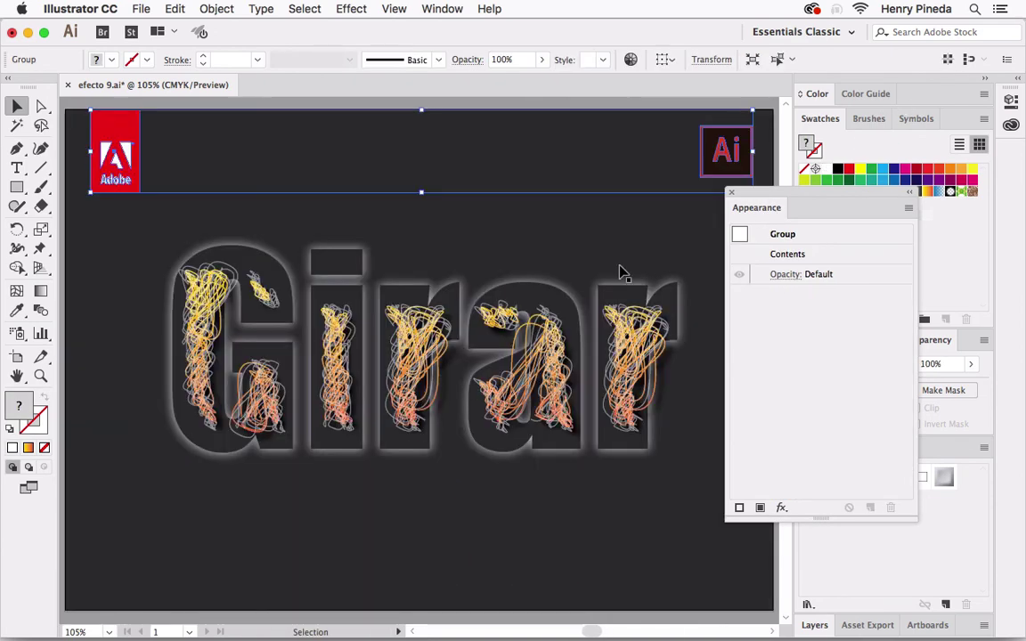
- Dock the Appearance panel beside Color Guide and deselect Girar to view the result
click(504, 291)
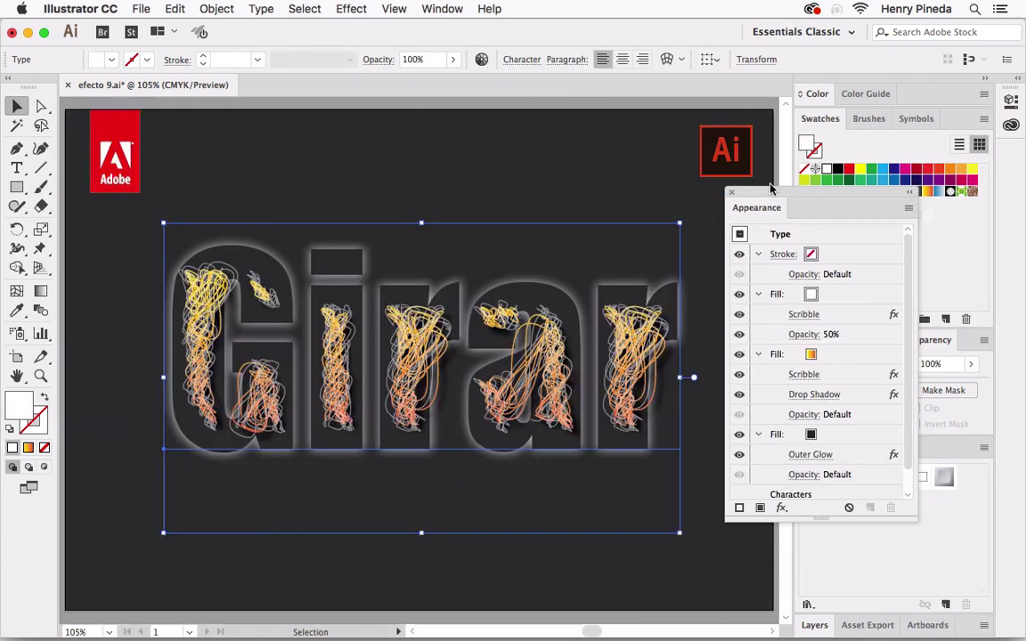
drag(733, 192, 911, 92)
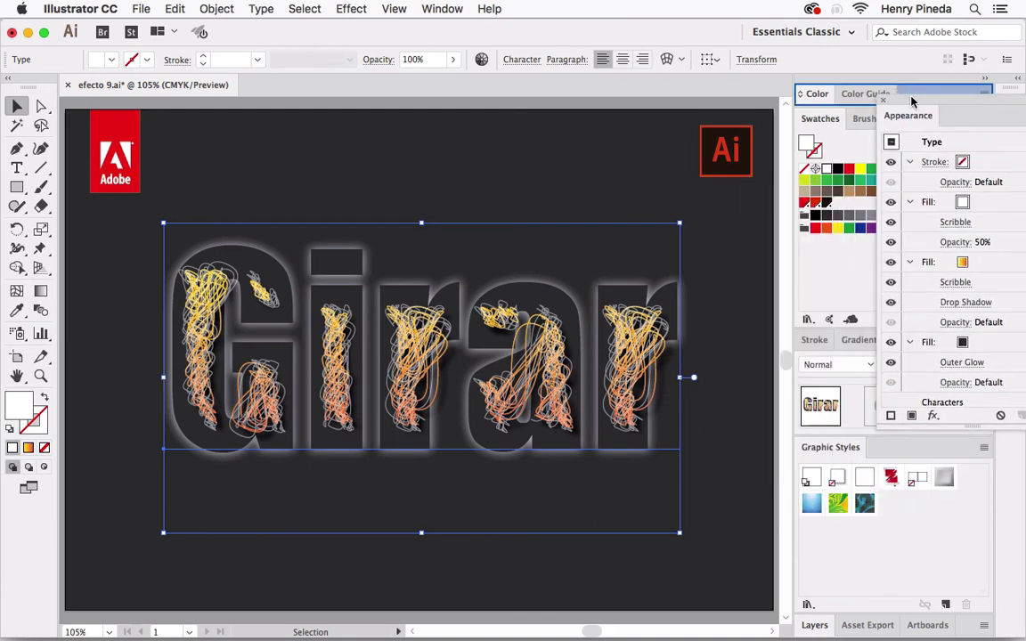
click(728, 268)
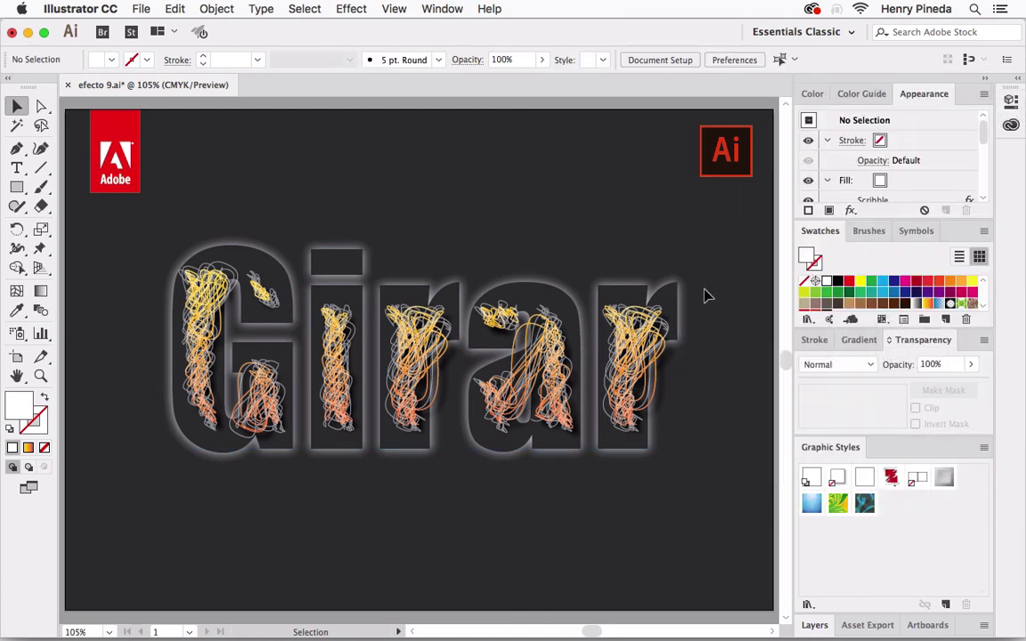